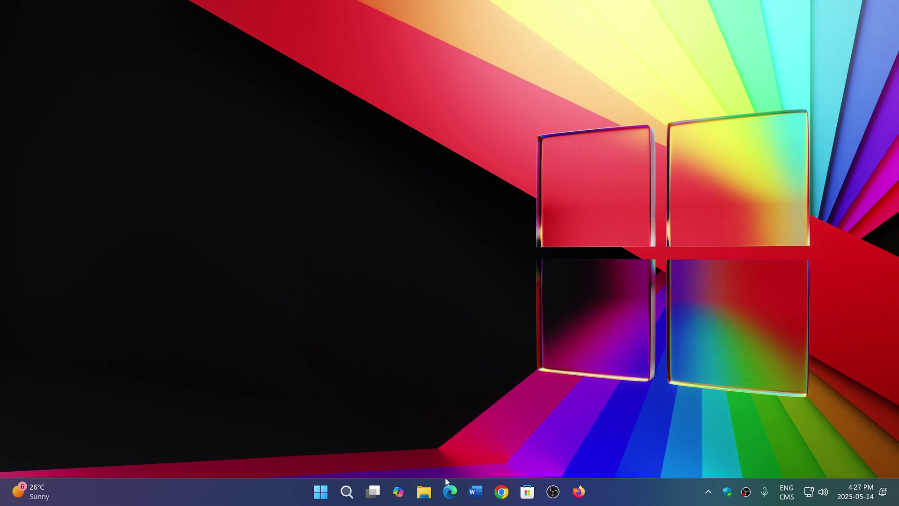
left_click(450, 491)
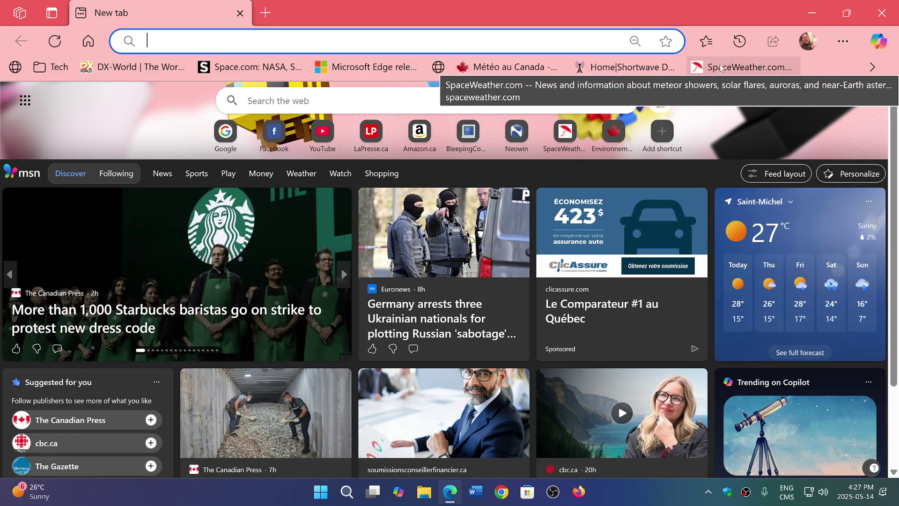
left_click(883, 13)
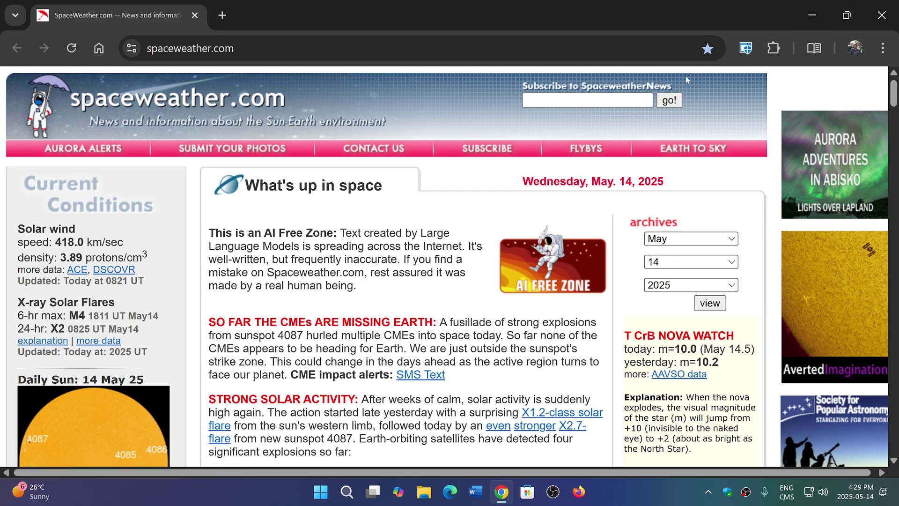
left_click(882, 15)
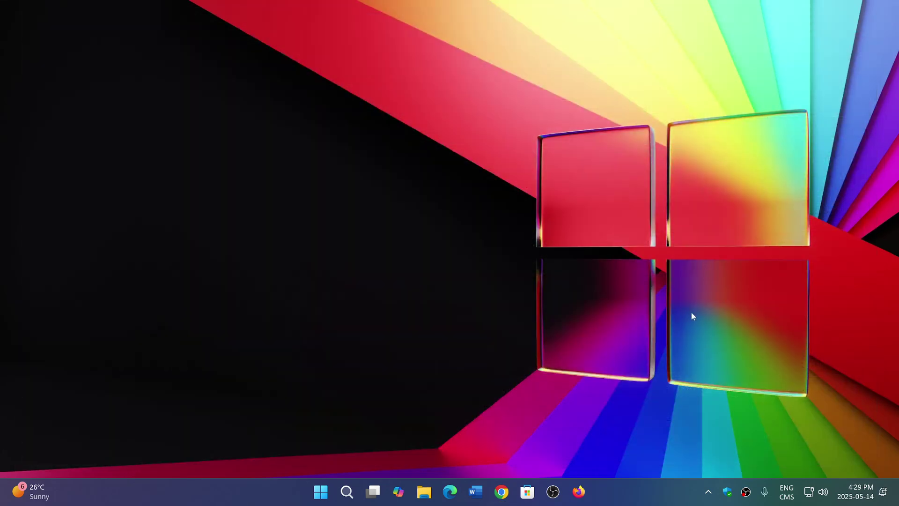